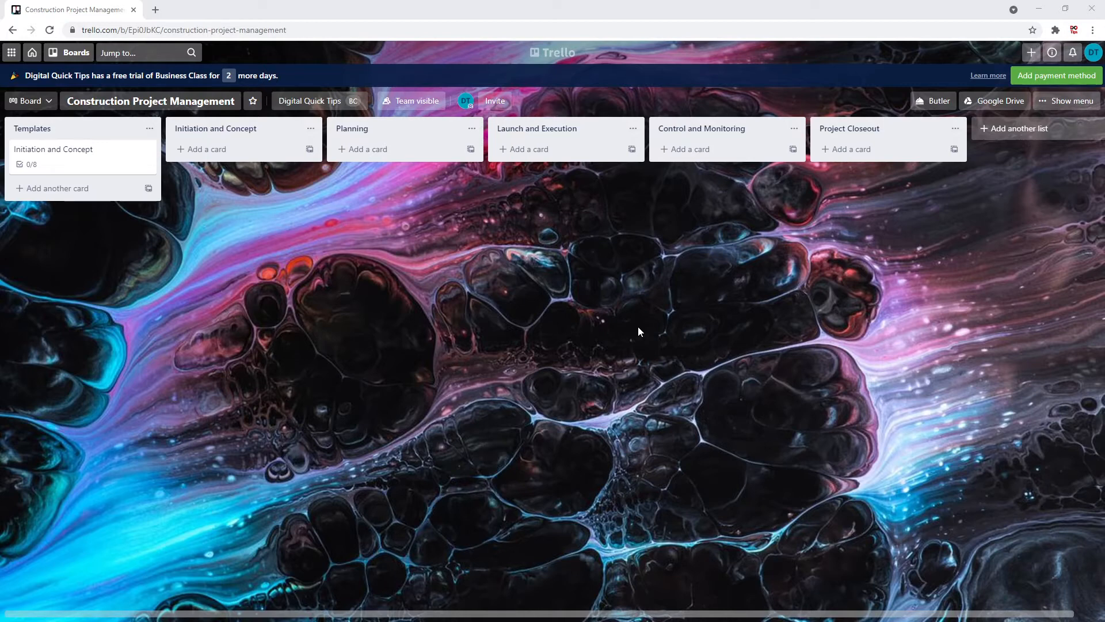
Review the checklists on the Initiation and Concept card in the Templates list, and close the card.
left_click(89, 153)
scroll(506, 373, "down", 2)
scroll(633, 345, "up", 2)
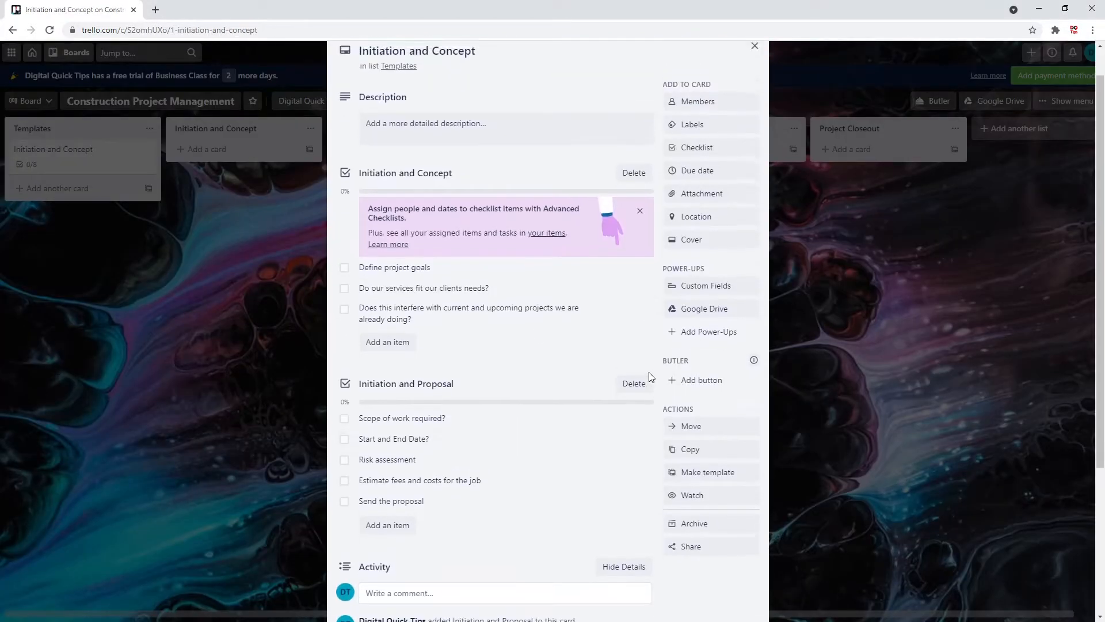
left_click(755, 82)
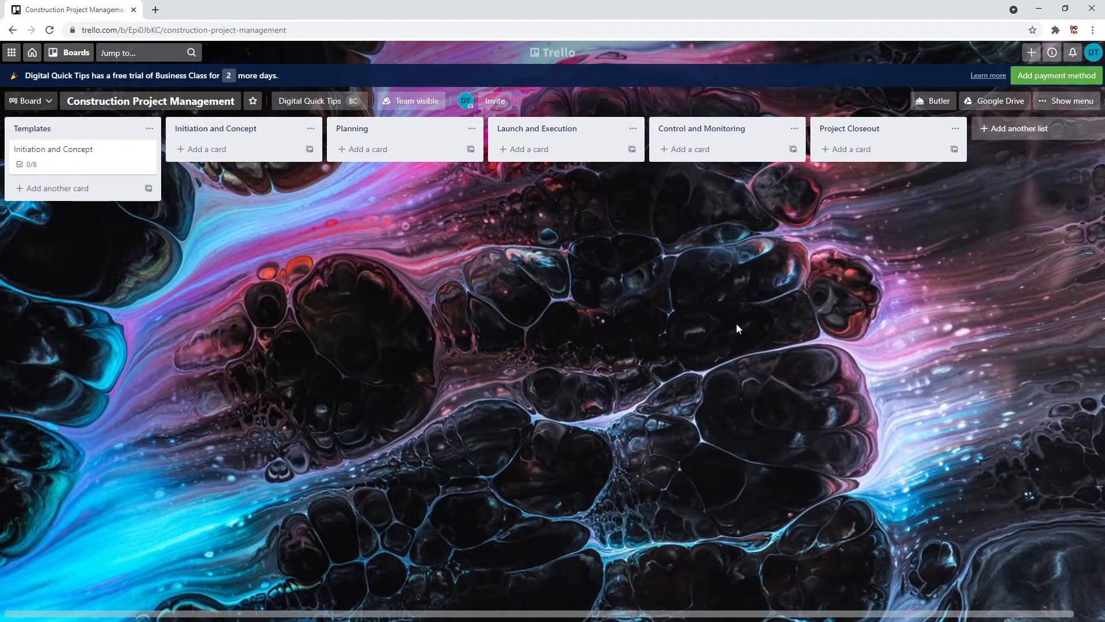
Start a new Butler rule triggered when a card is added to the list "Initiation and Concept" by anyone.
left_click(933, 101)
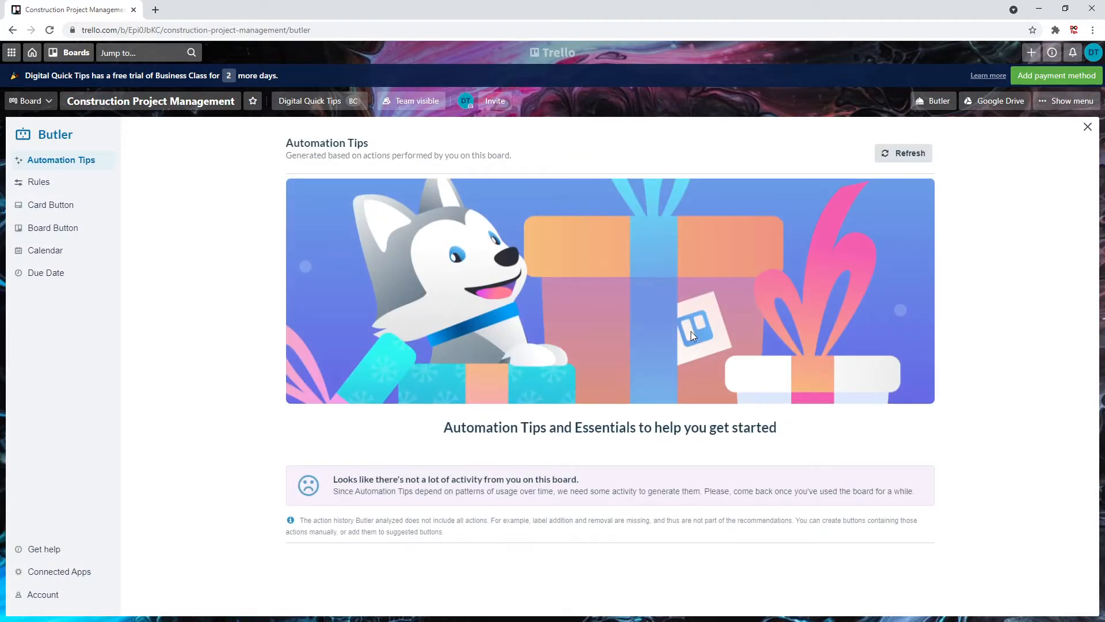
left_click(41, 182)
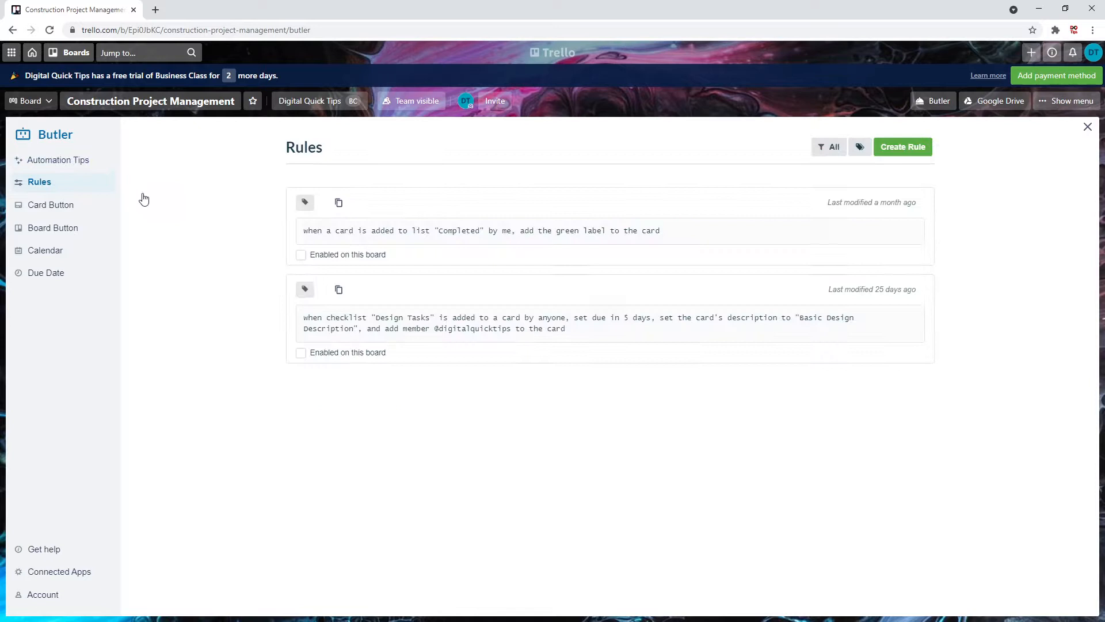
left_click(912, 155)
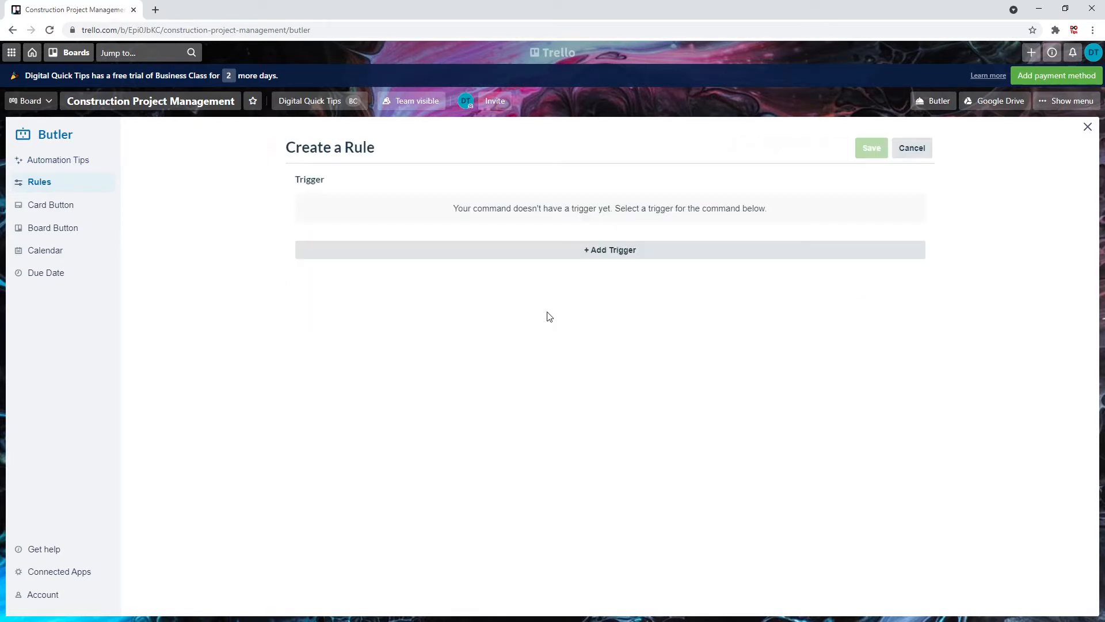
left_click(620, 251)
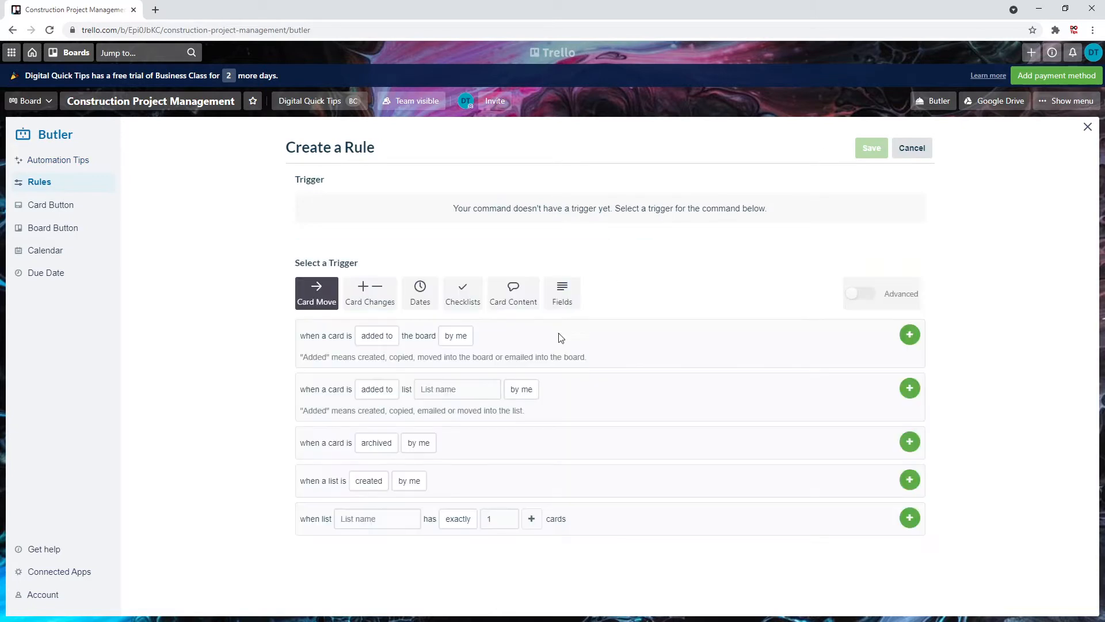
left_click(377, 389)
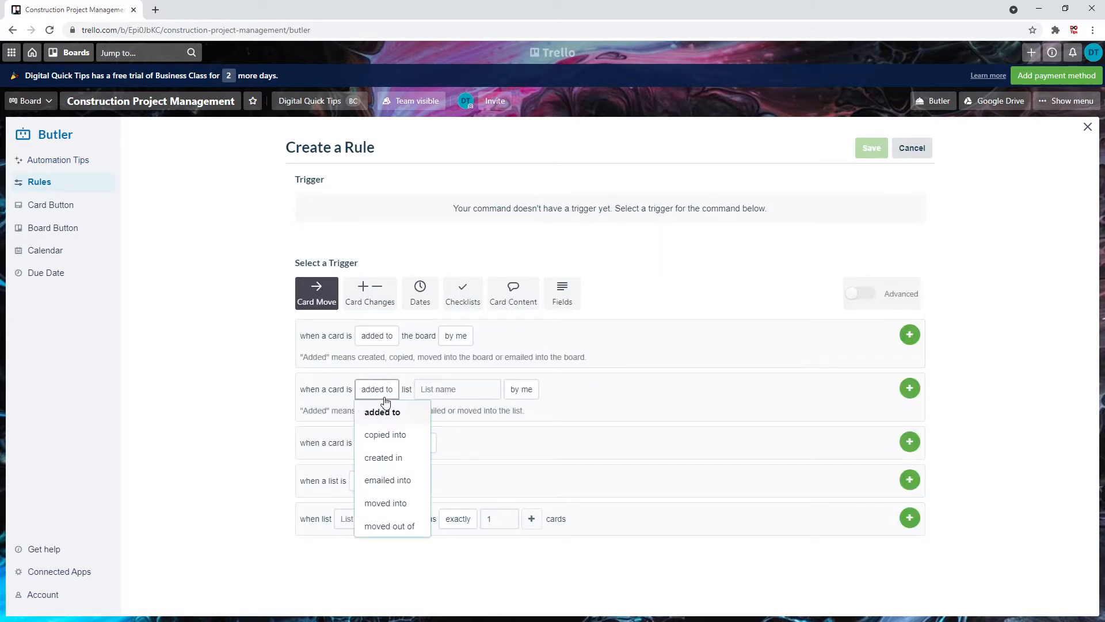
left_click(428, 389)
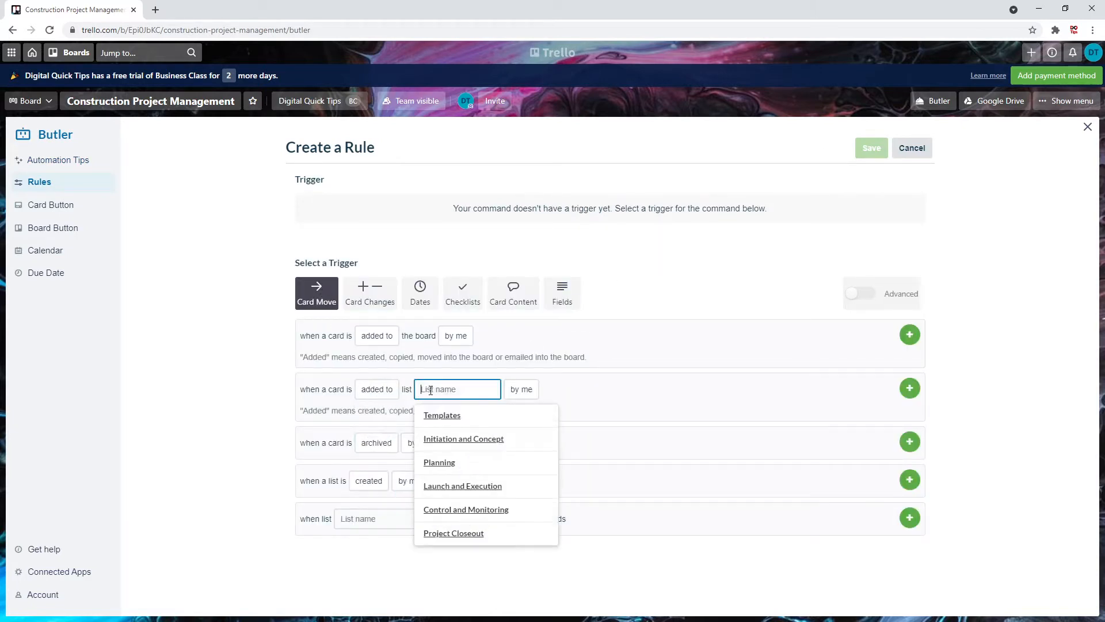
left_click(469, 439)
left_click(524, 393)
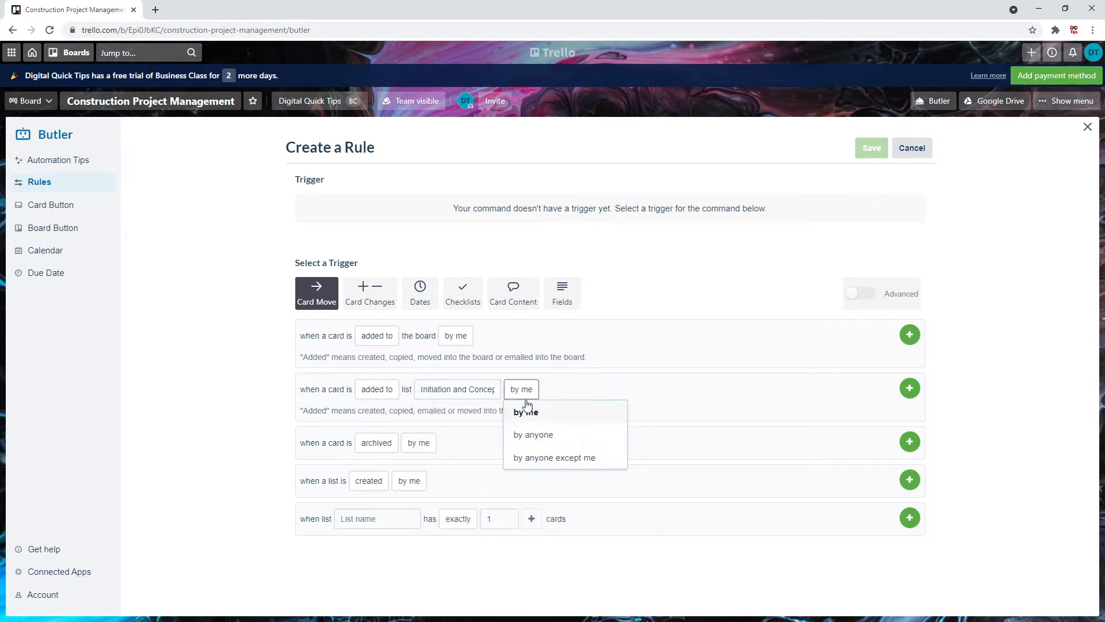
left_click(537, 434)
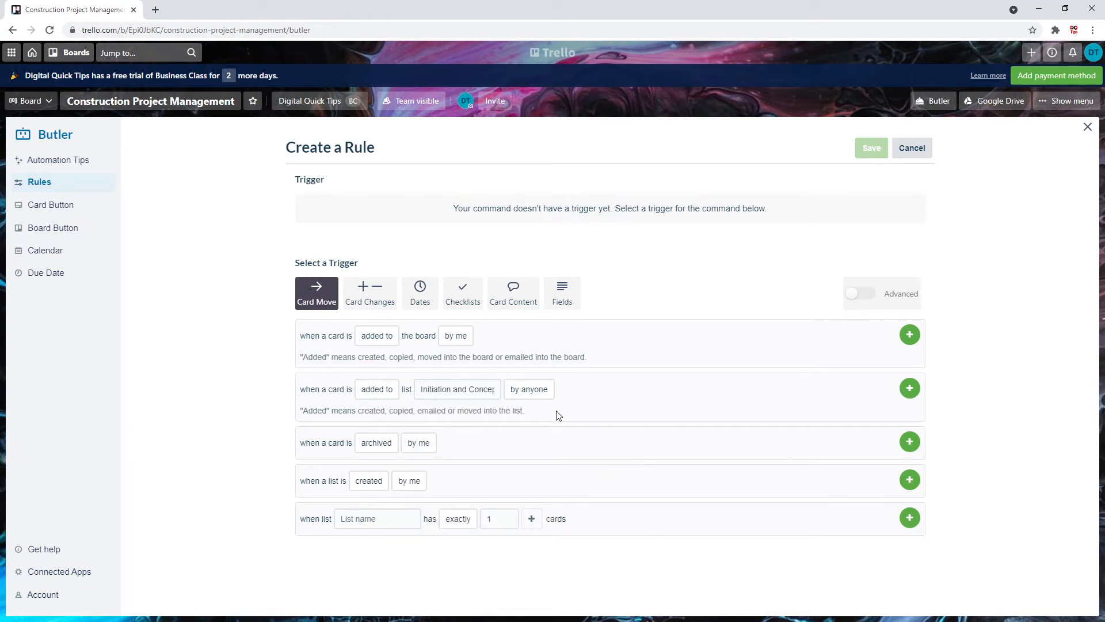
left_click(909, 387)
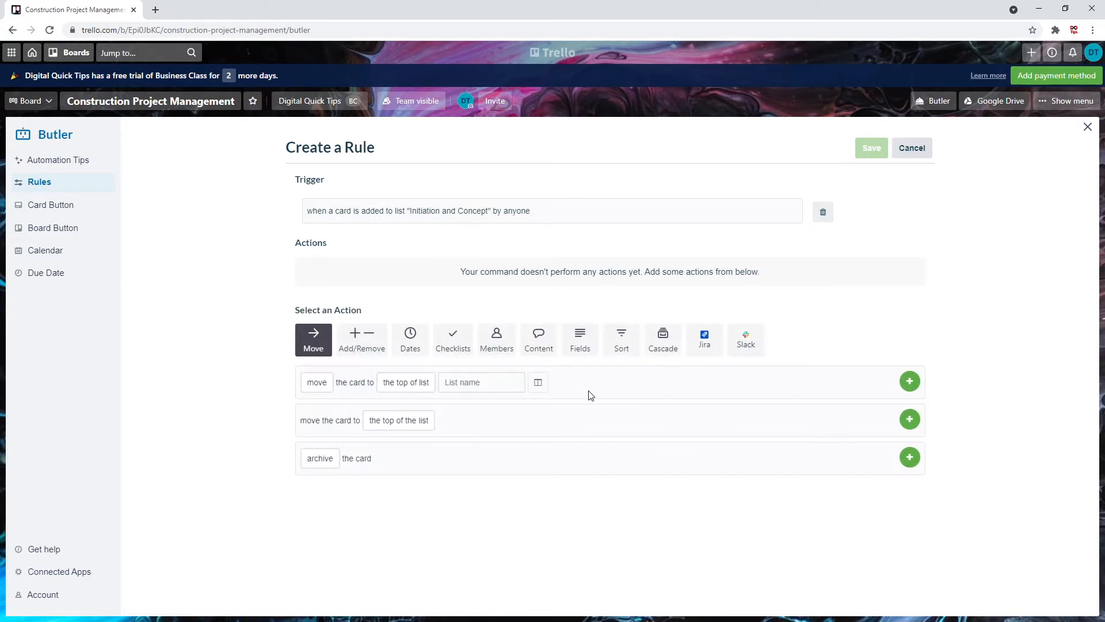
Add the action that adds the "Initiation and Concept" checklist to the card, save the rule and return to the board.
left_click(453, 335)
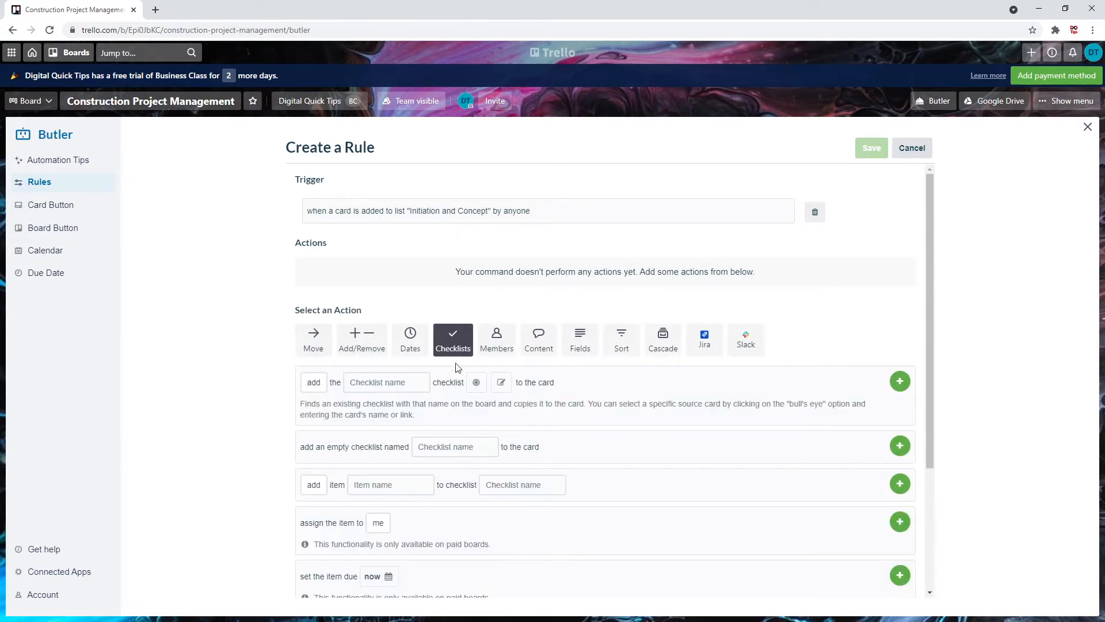
left_click(395, 387)
type("Initiation")
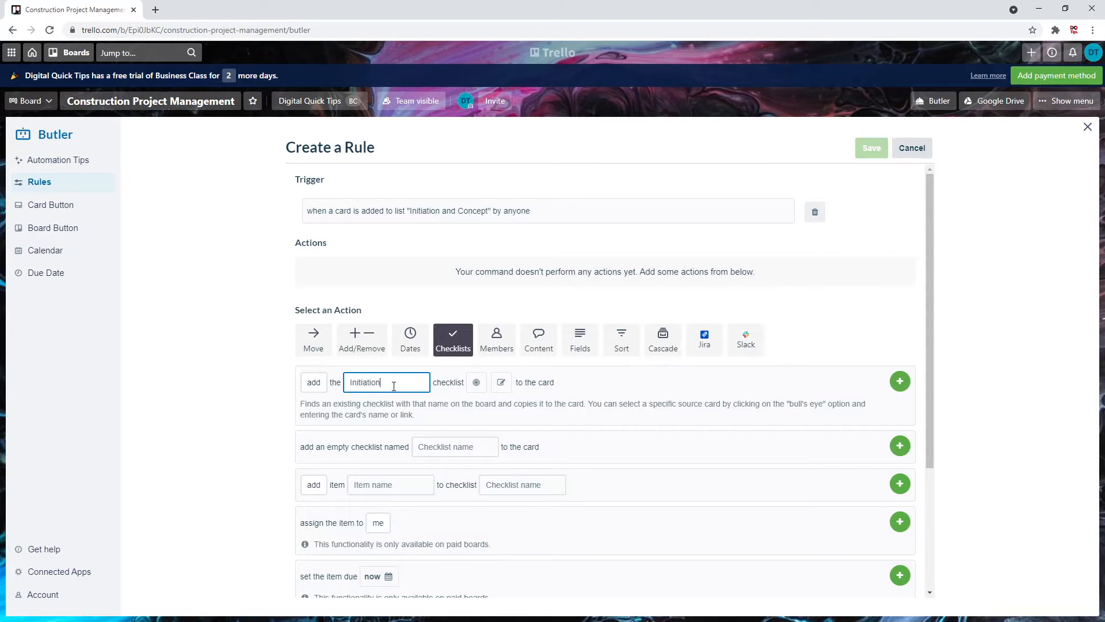
type(" and Concept")
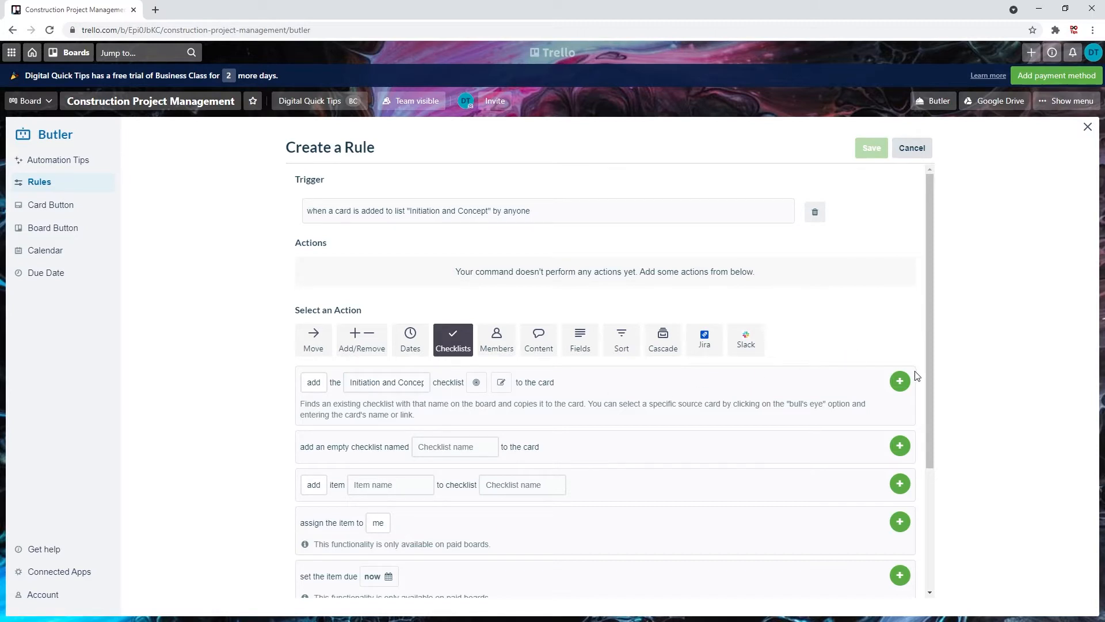
left_click(901, 390)
left_click(871, 149)
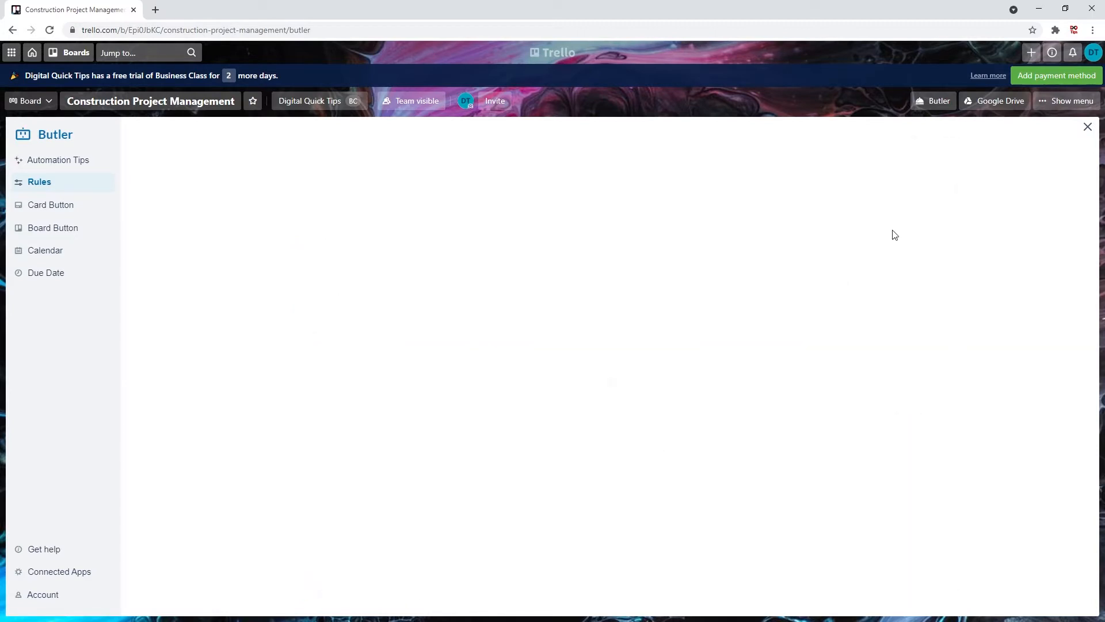
left_click(1089, 131)
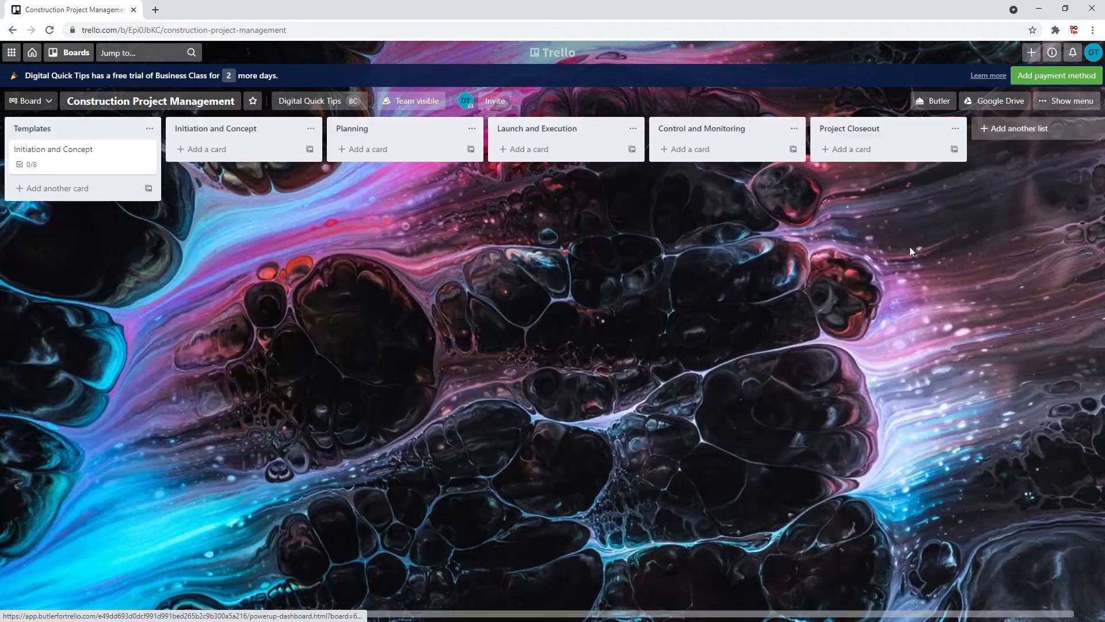
Add a card named "Customer 1" to the Initiation and Concept list.
left_click(205, 149)
type("Customer 1")
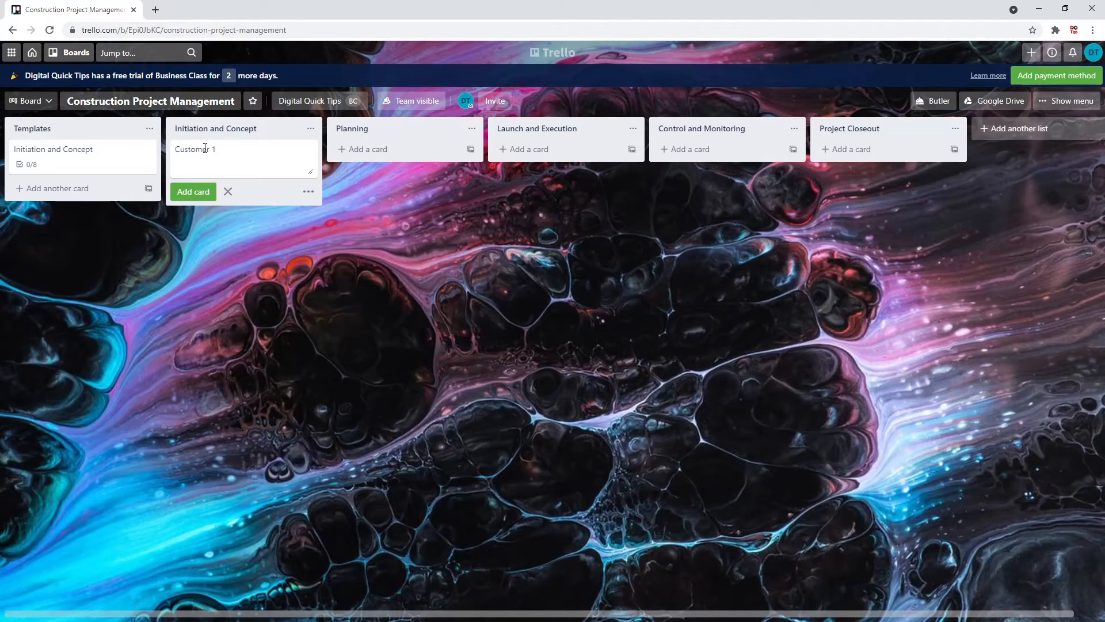
left_click(185, 201)
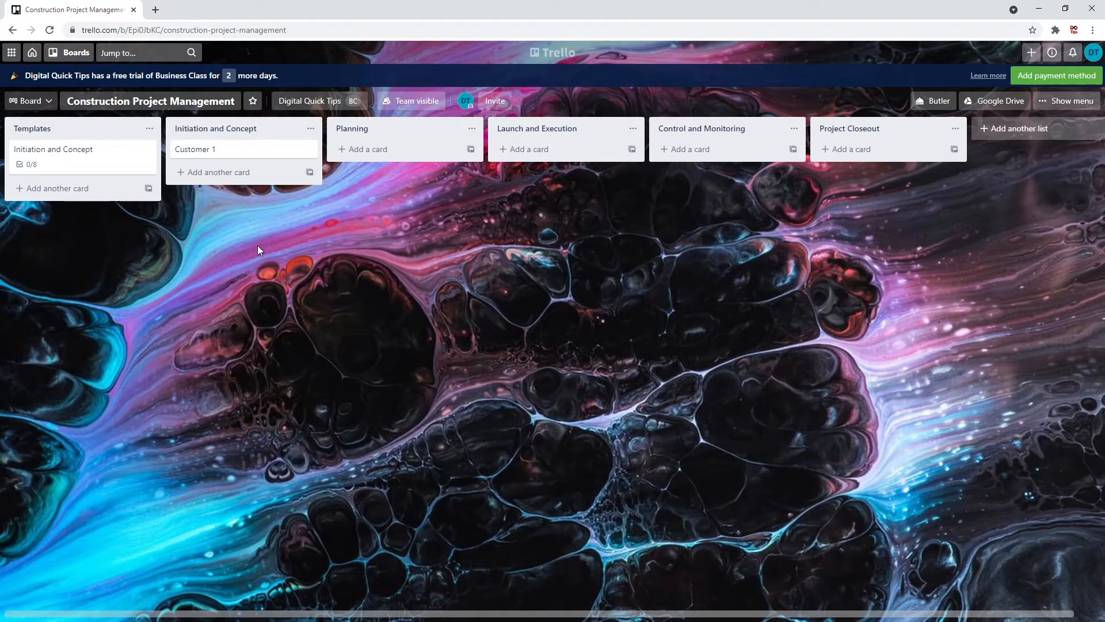
Check the Customer 1 card for the automatically added checklist, and close the card.
left_click(213, 151)
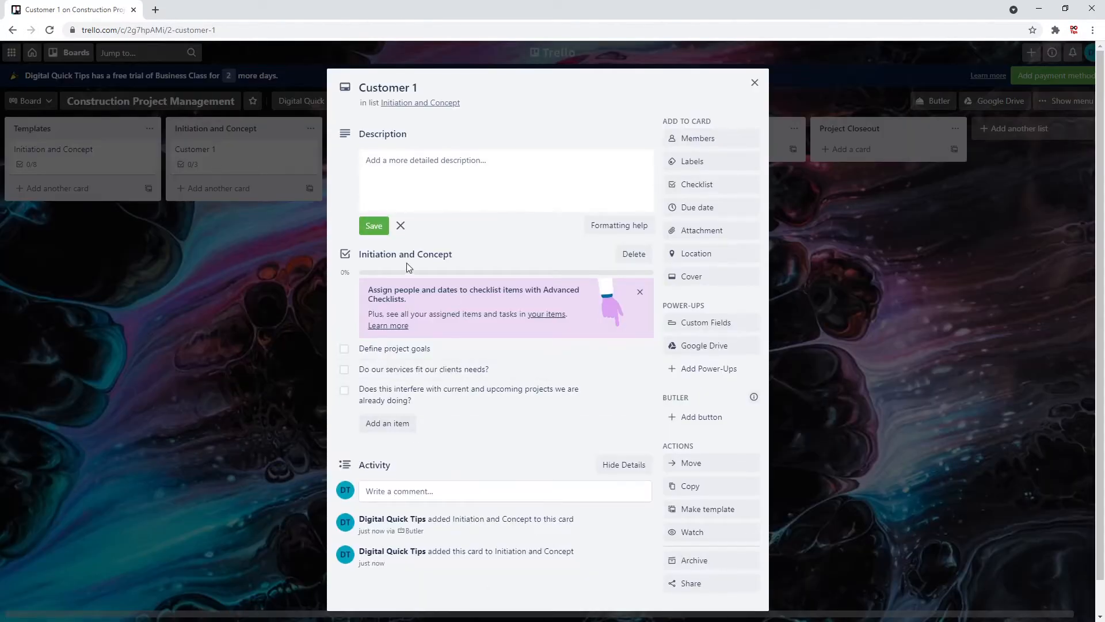
left_click(757, 87)
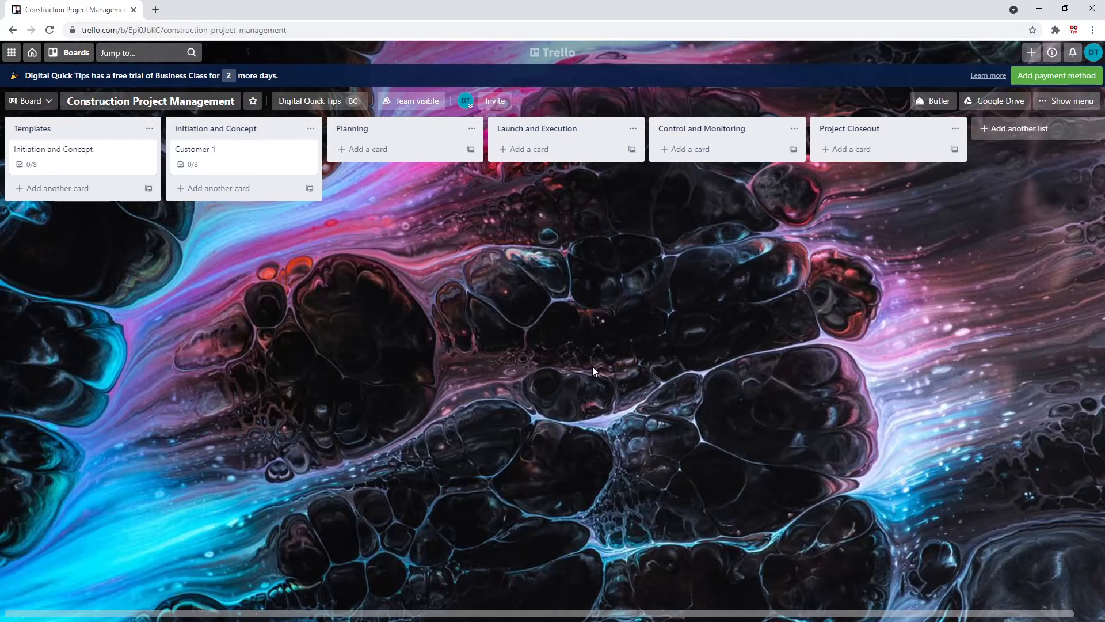
Start another Butler rule triggered when checklist "Initiation and Concept" is completed in a card by anyone.
left_click(933, 101)
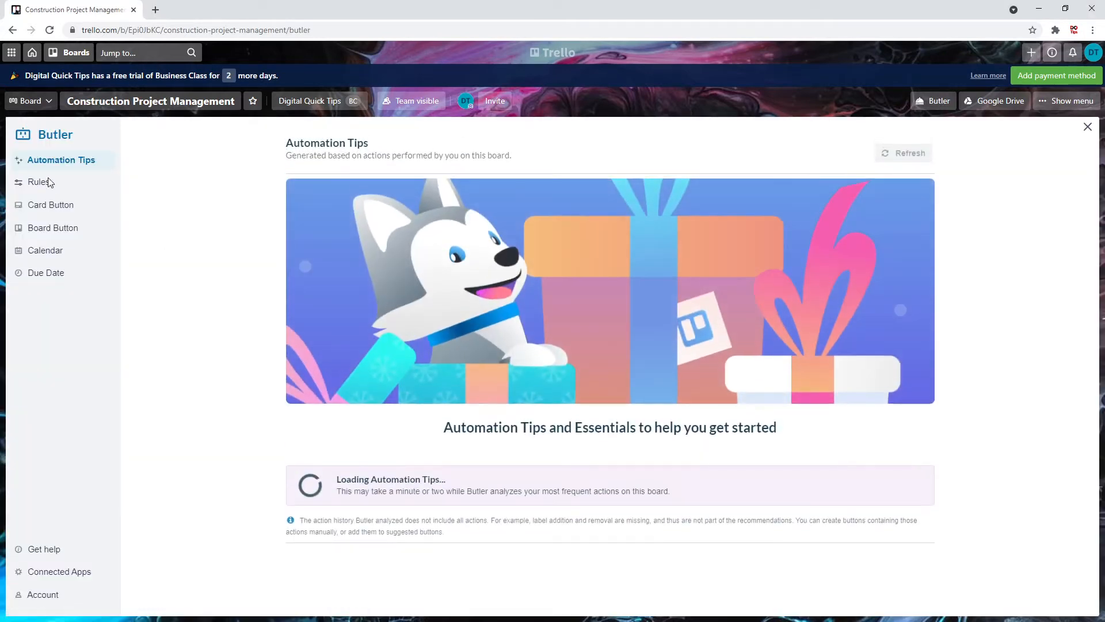
left_click(41, 182)
left_click(920, 147)
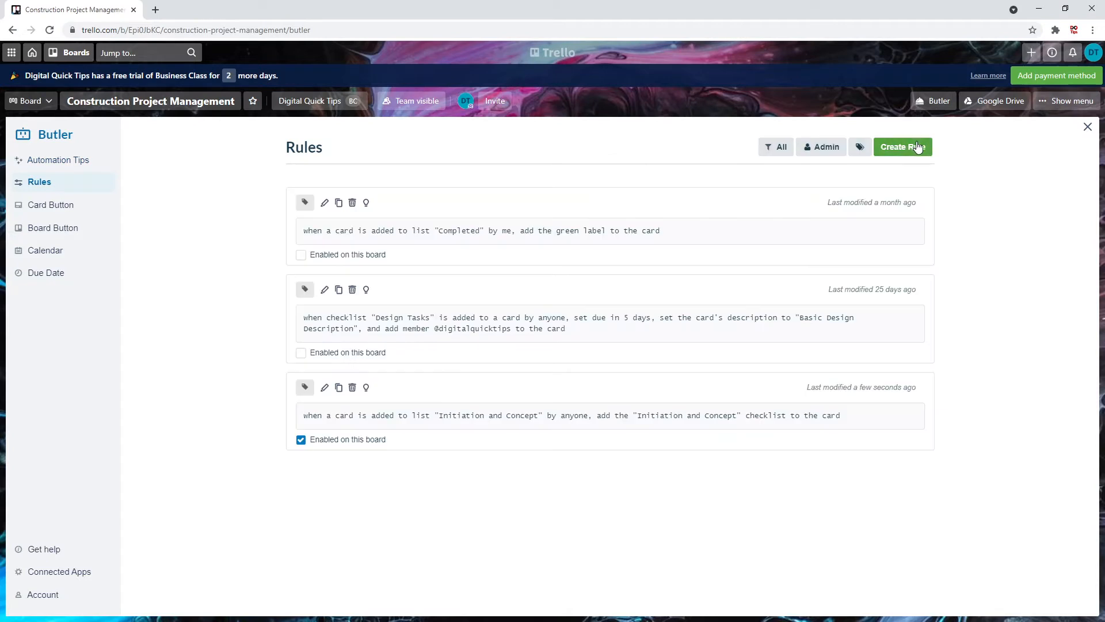
left_click(608, 251)
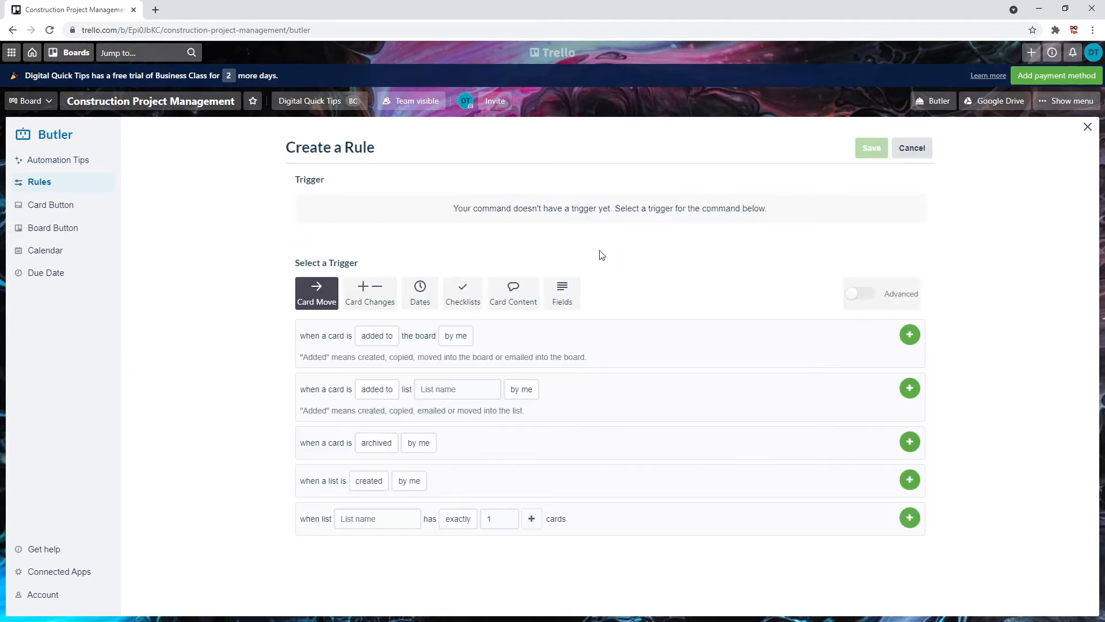
left_click(462, 291)
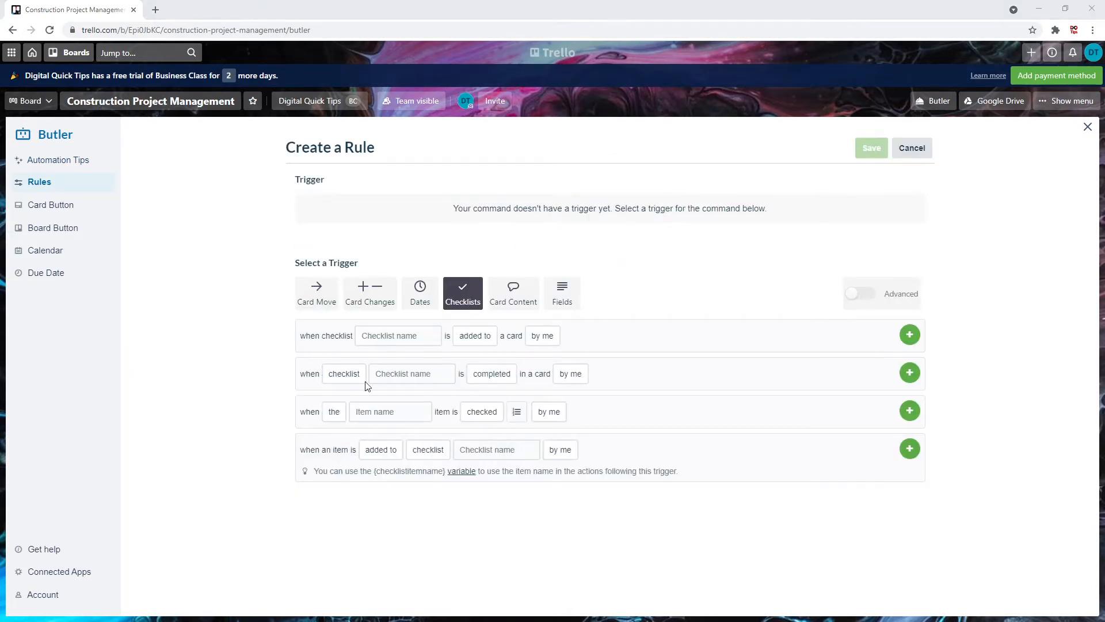
left_click(348, 375)
left_click(388, 373)
left_click(404, 374)
type("Initiation and Concept")
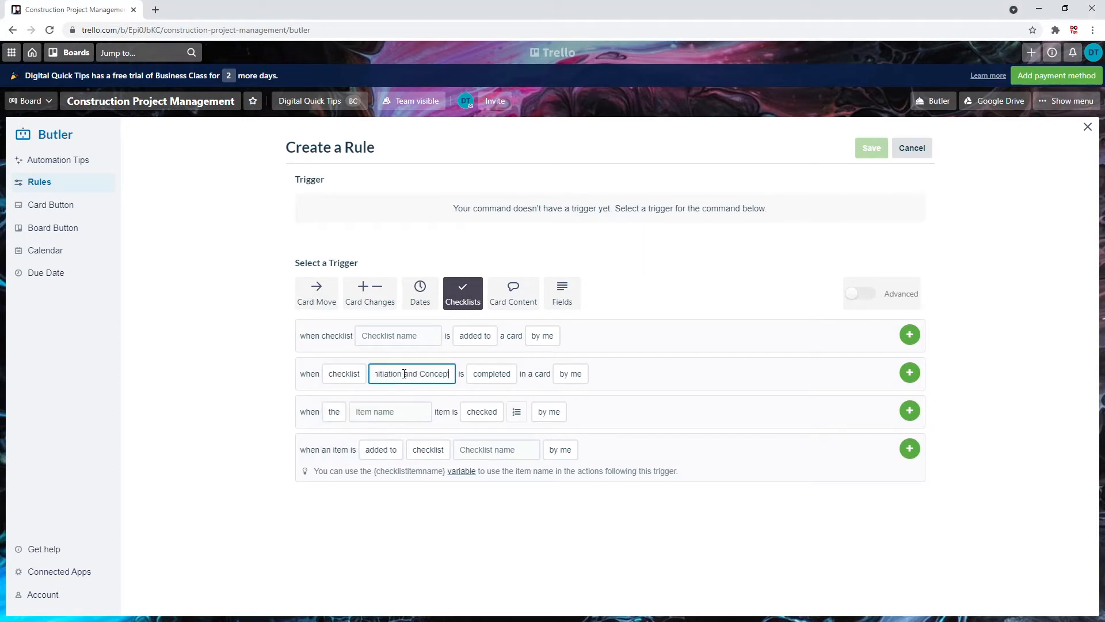
left_click_drag(389, 374, 640, 389)
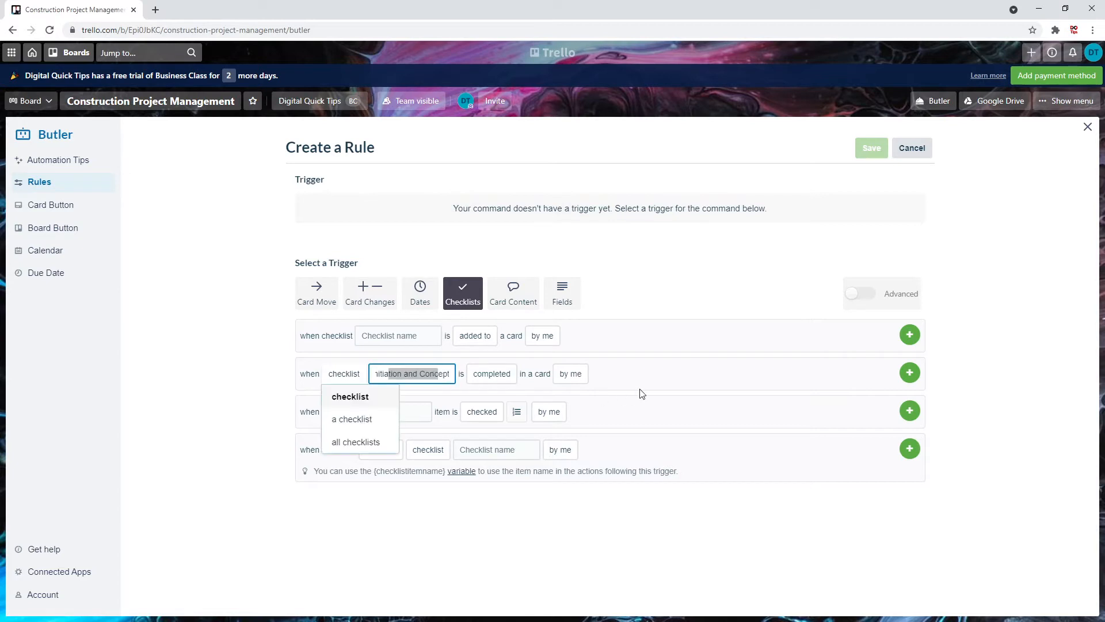
left_click(643, 381)
left_click(574, 379)
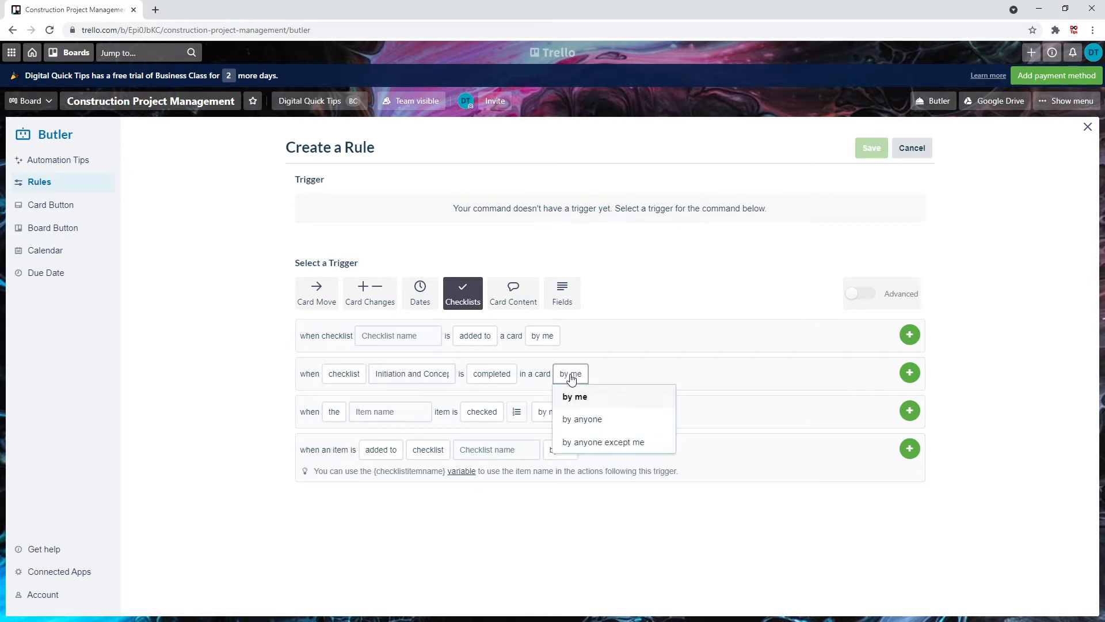
left_click(582, 422)
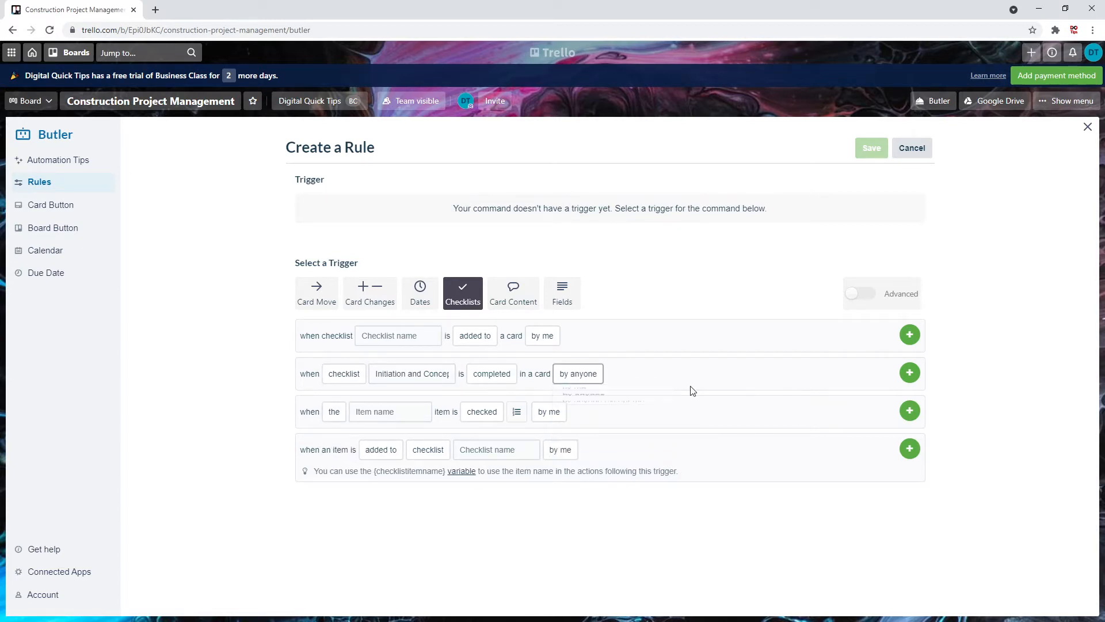
left_click(909, 374)
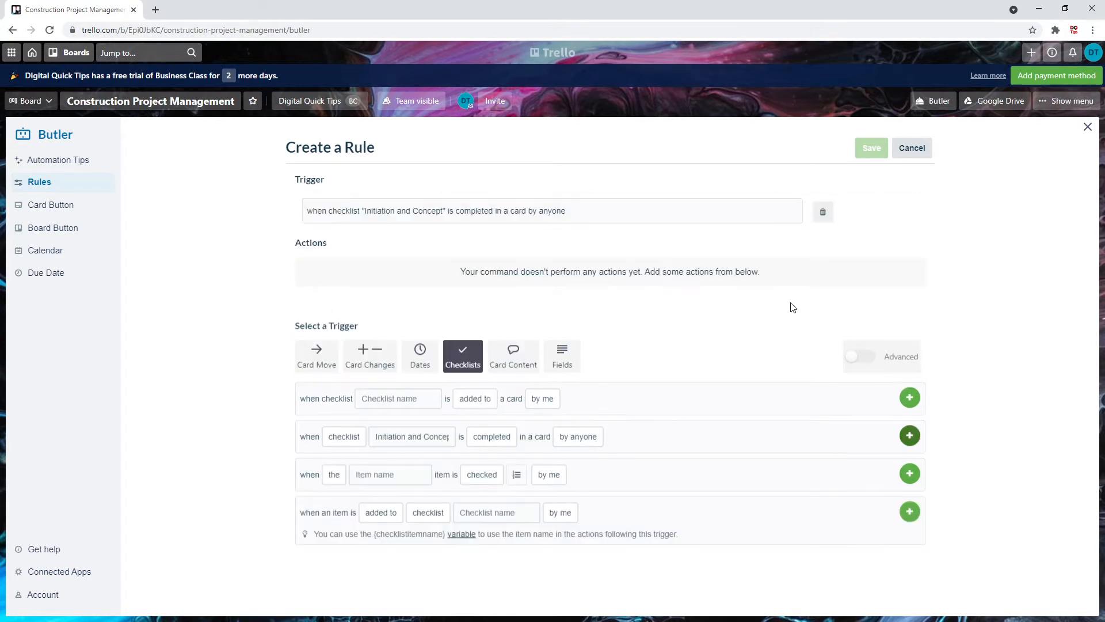
Add the action that adds the "Initiation and Proposal" checklist to the card, save the rule and return to the board.
left_click(458, 341)
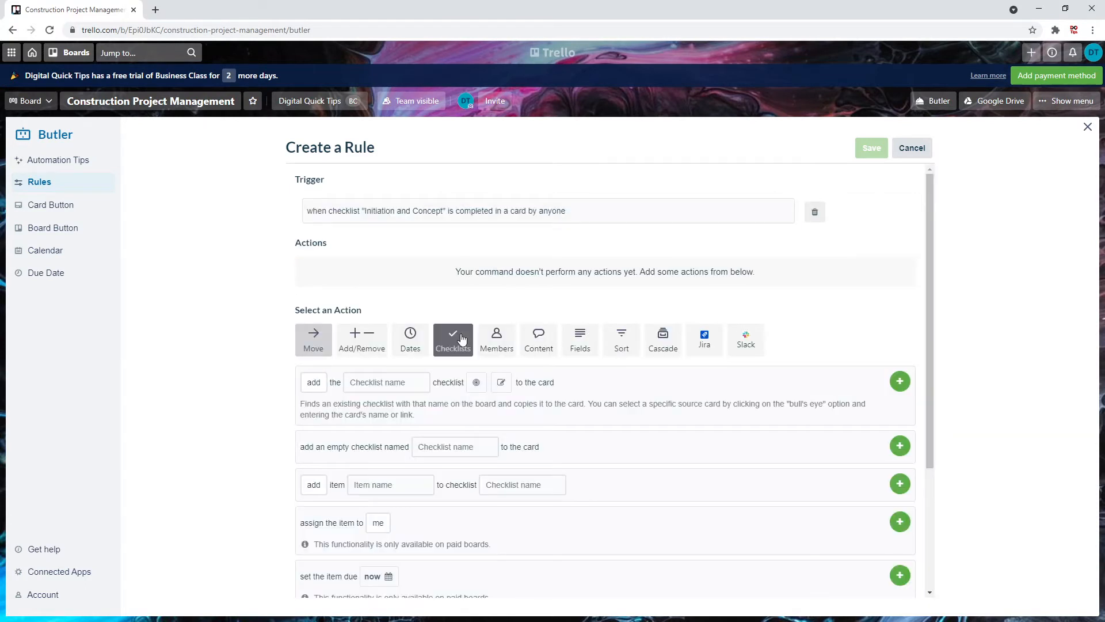
left_click(366, 382)
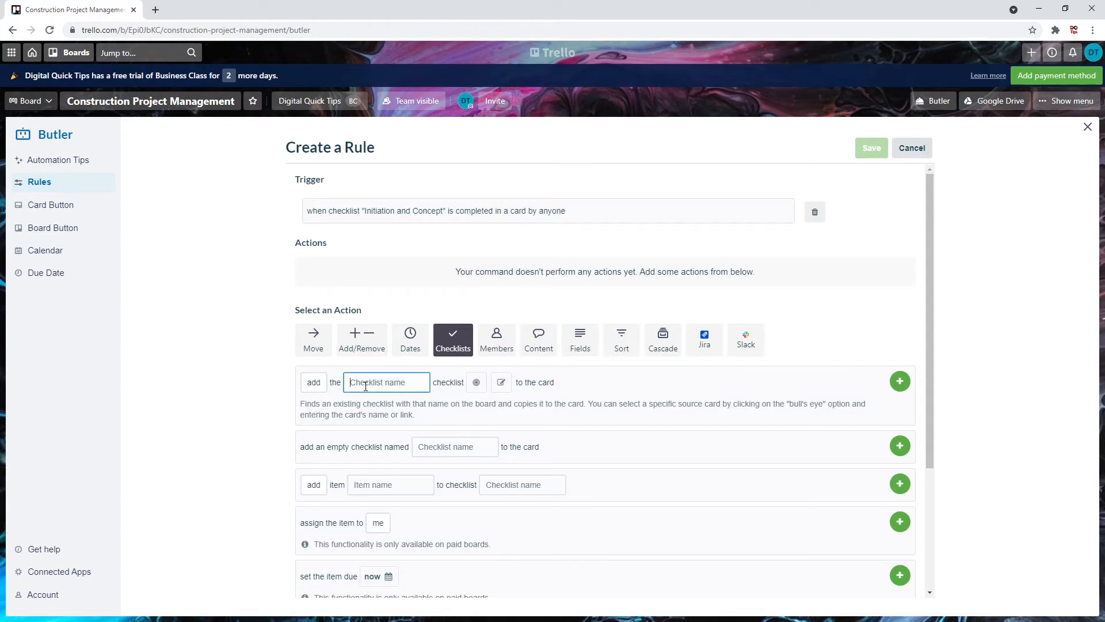
type("Initiati")
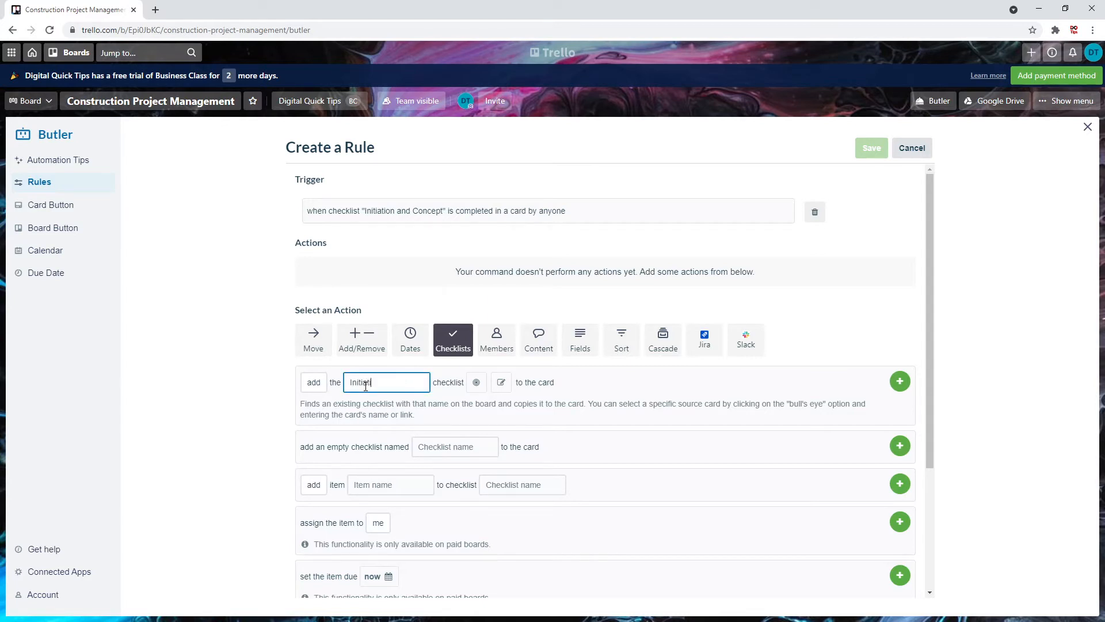
type("on and Proposal")
left_click(900, 381)
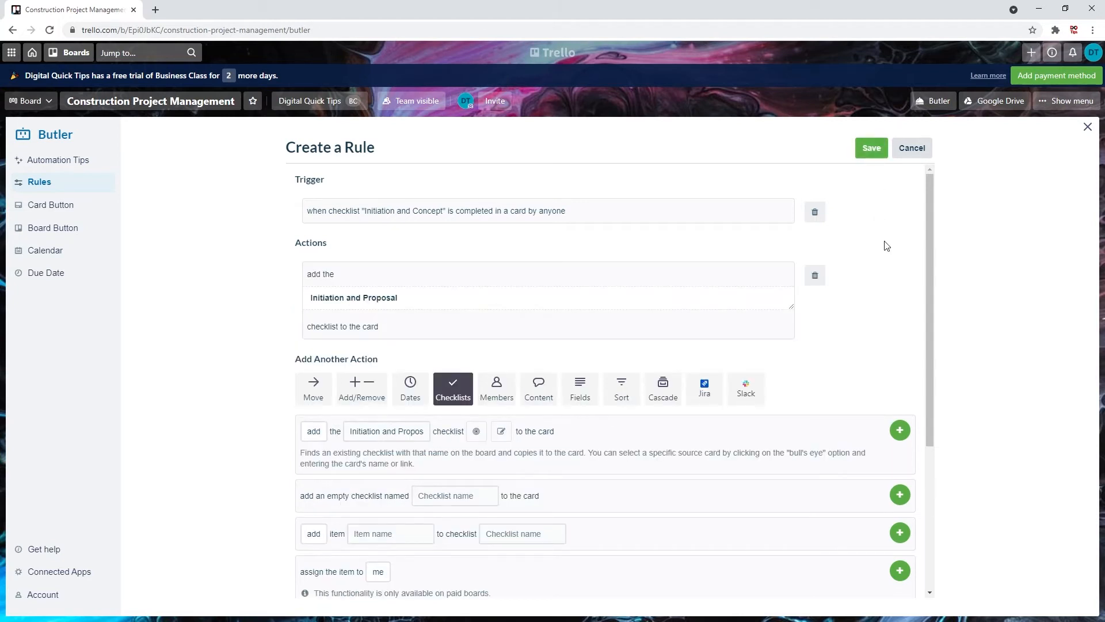
left_click(872, 148)
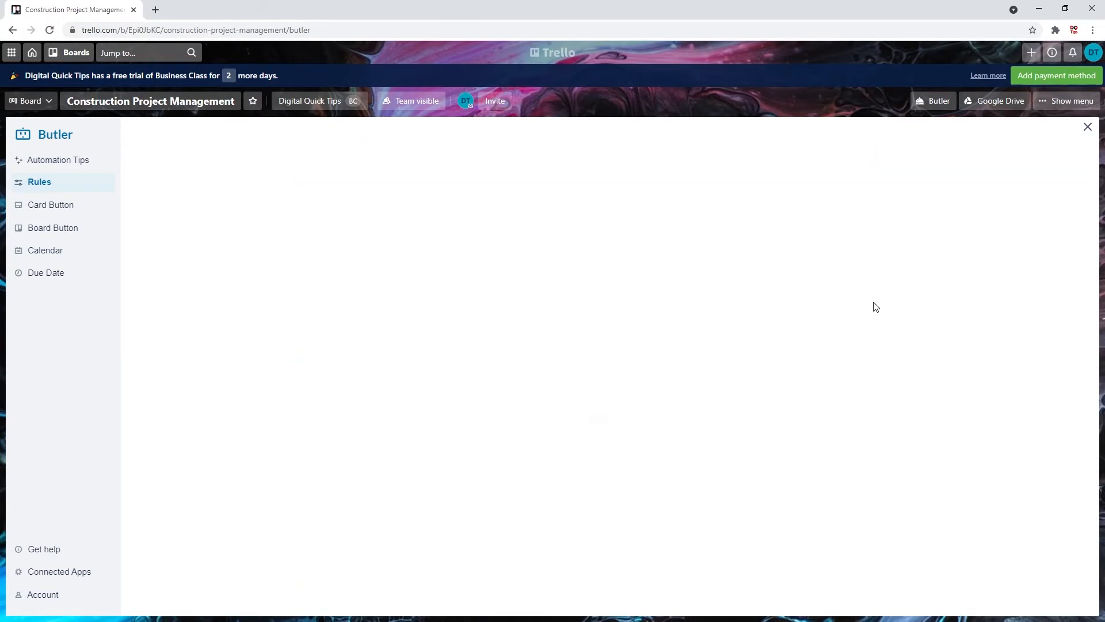
left_click(1088, 126)
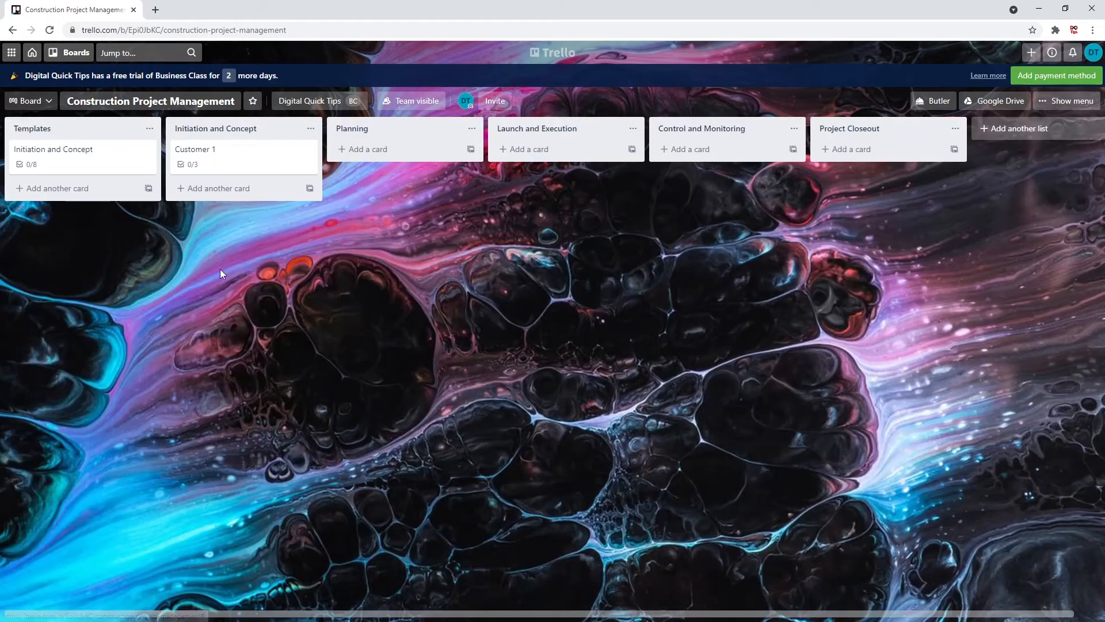
Mark all three items of the Initiation and Concept checklist as complete in the Customer 1 card.
left_click(224, 161)
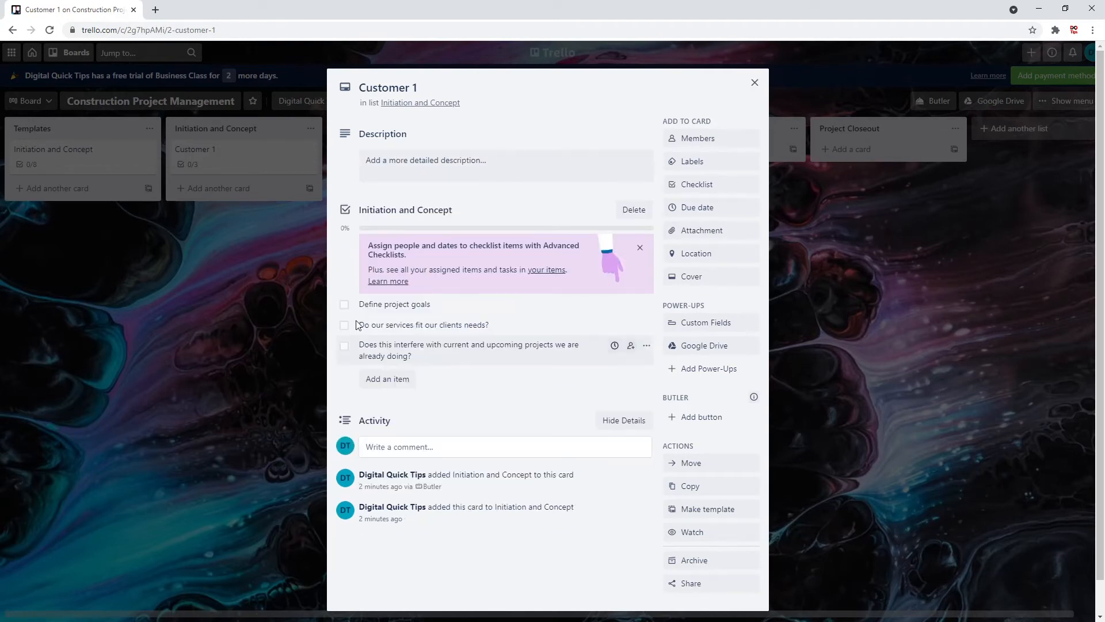
left_click(344, 304)
left_click(344, 325)
left_click(344, 349)
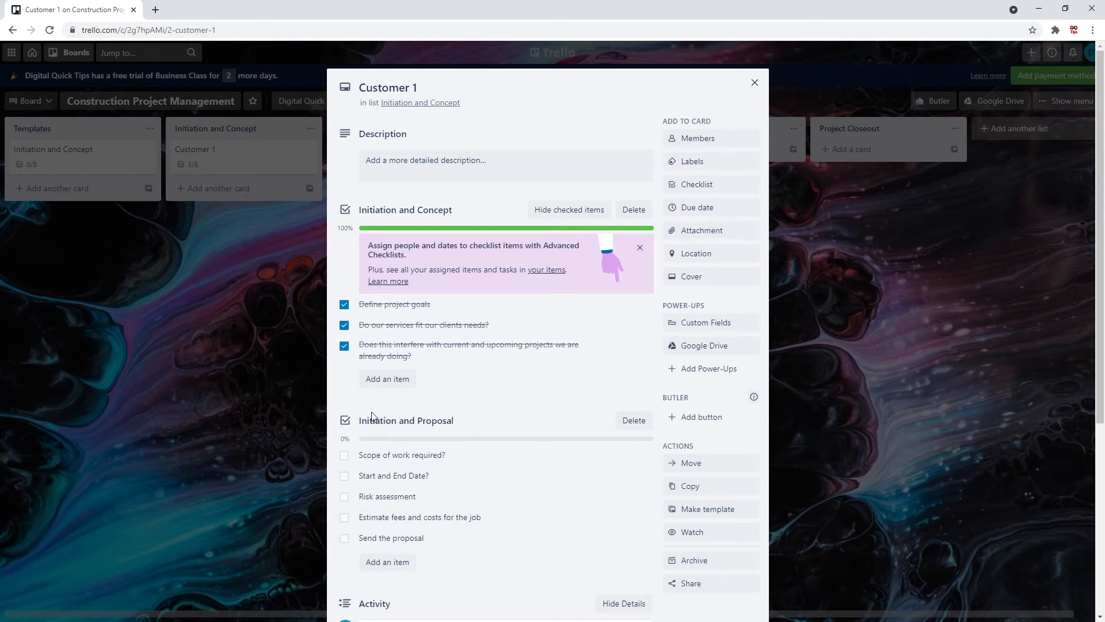
Check the Customer 1 card for the automatically added Initiation and Proposal checklist, and close the card.
scroll(371, 412, "down", 2)
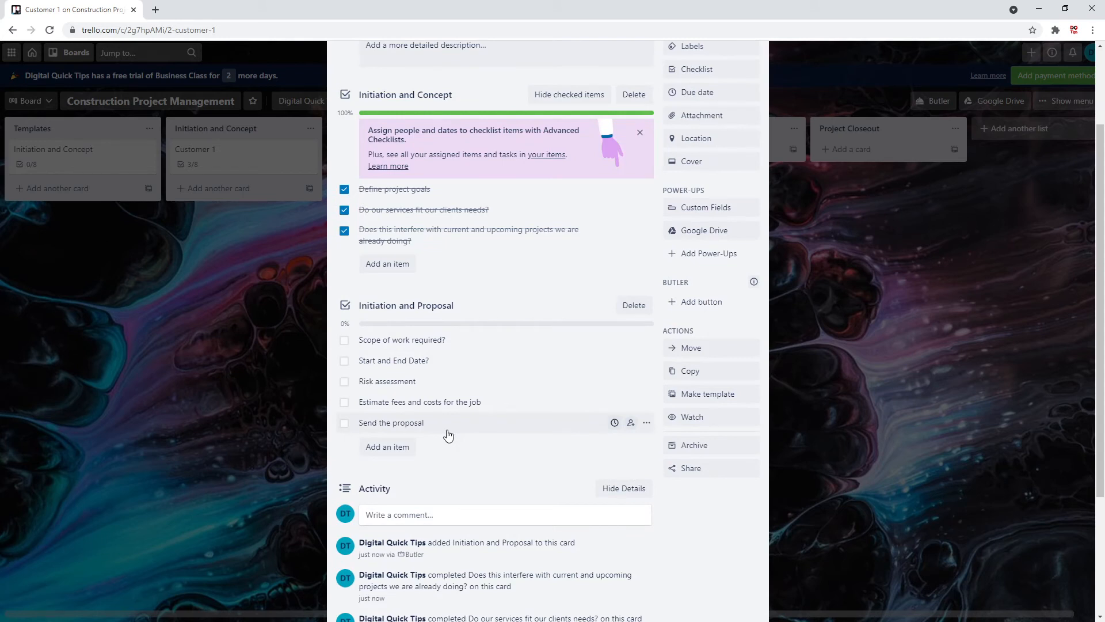
scroll(449, 436, "up", 2)
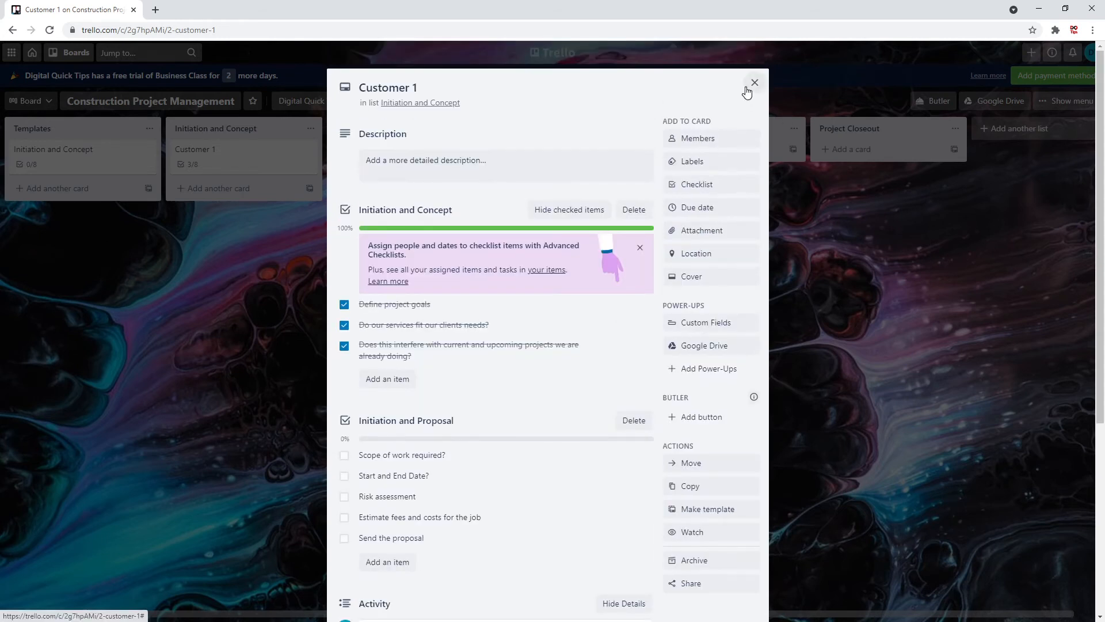
left_click(747, 89)
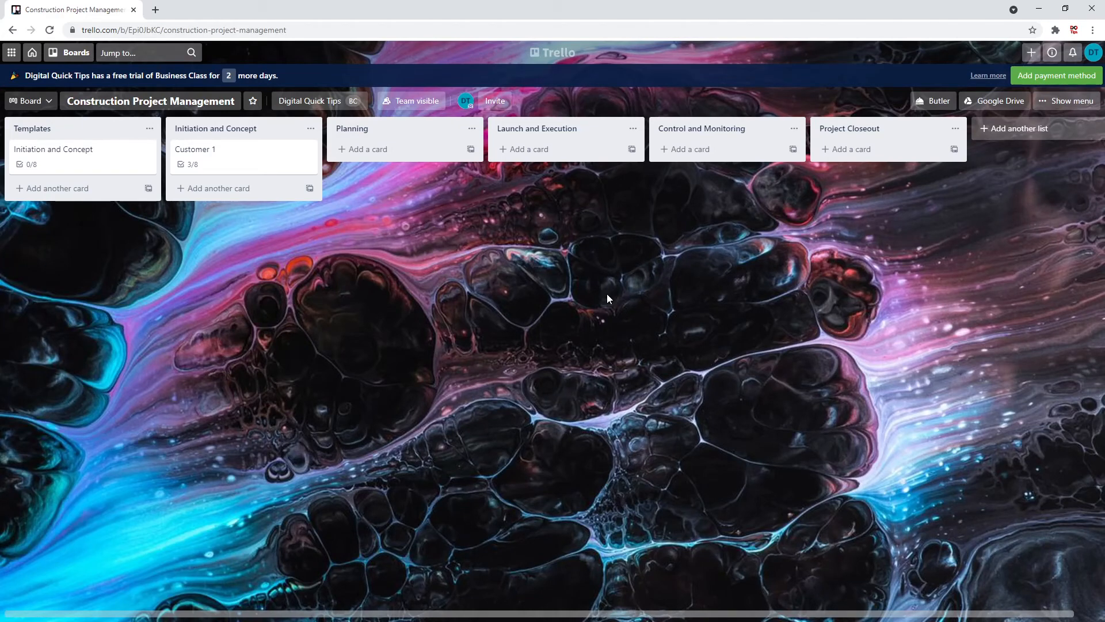
Review the checklists in the Initiation and Concept template card and in the Customer 1 card, closing each card.
left_click(99, 154)
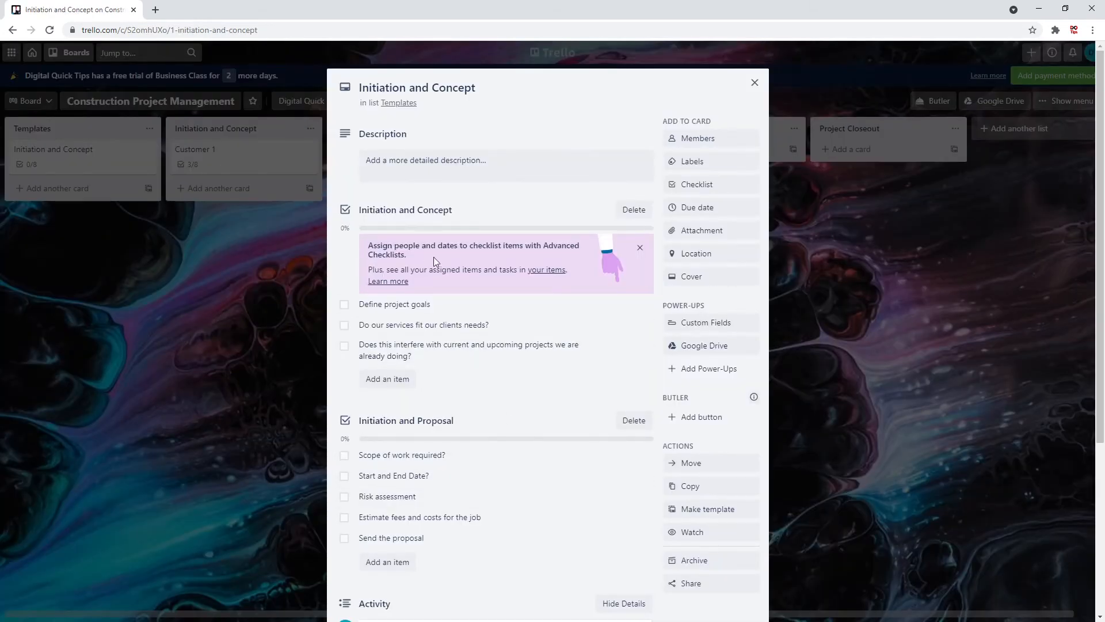
left_click(312, 363)
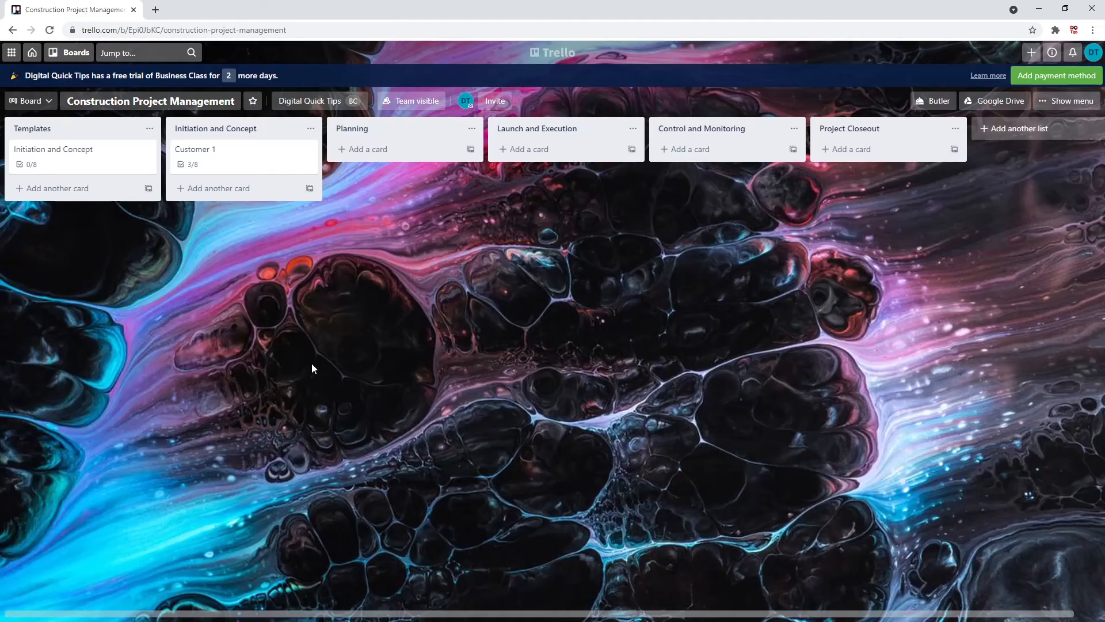
left_click(253, 160)
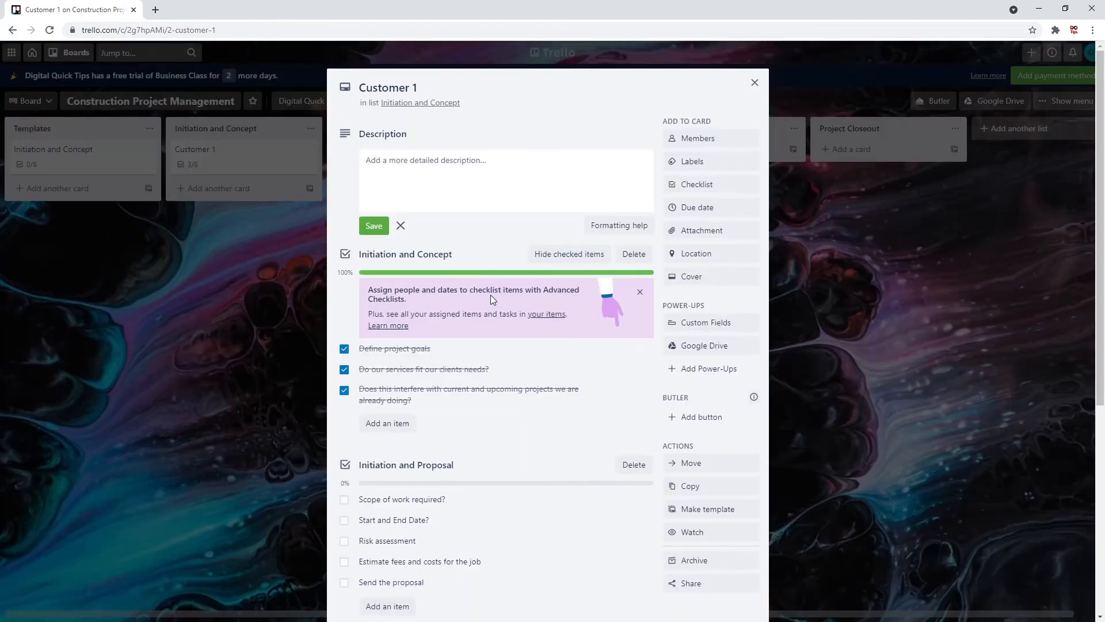
left_click(754, 83)
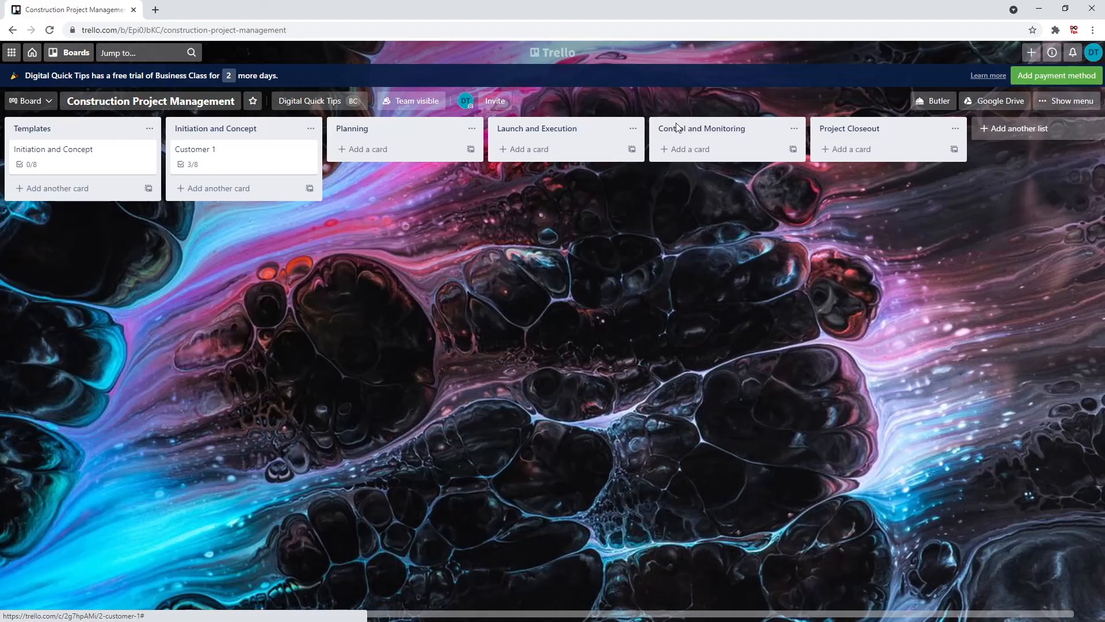